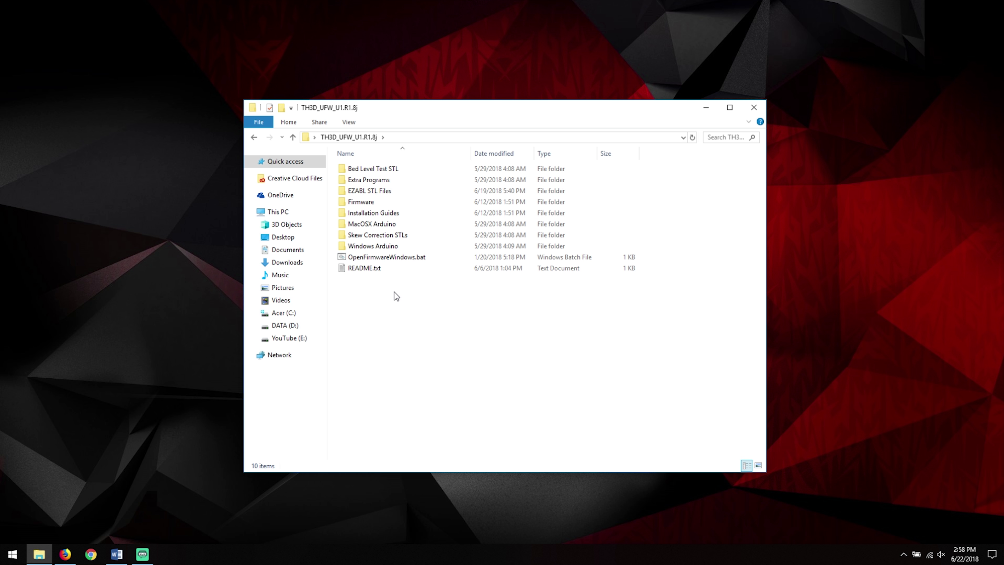
Step: Launch GcodeSender.exe from Extra Programs > GCode Sender and reposition the Pronterface window
double_click(401, 175)
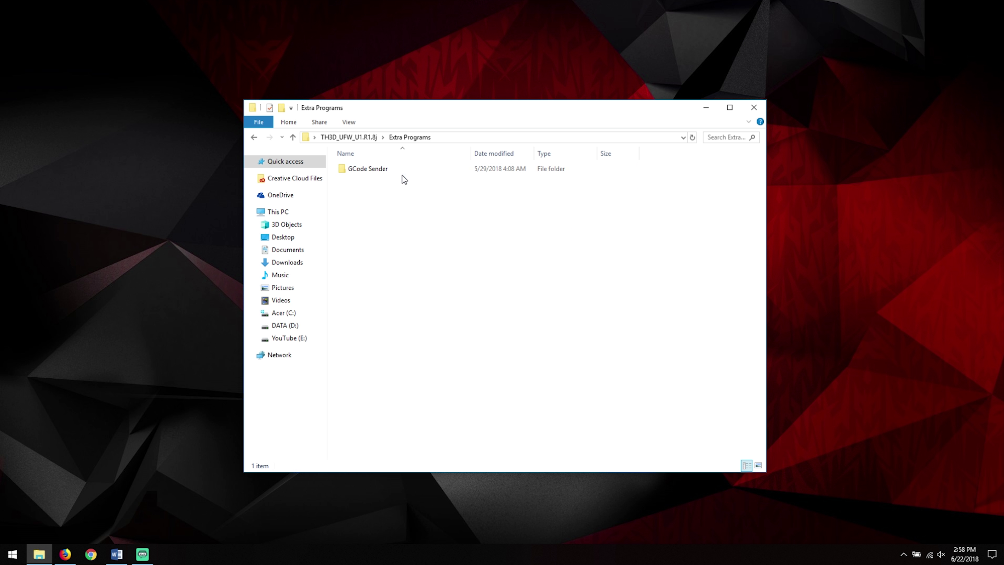
double_click(377, 170)
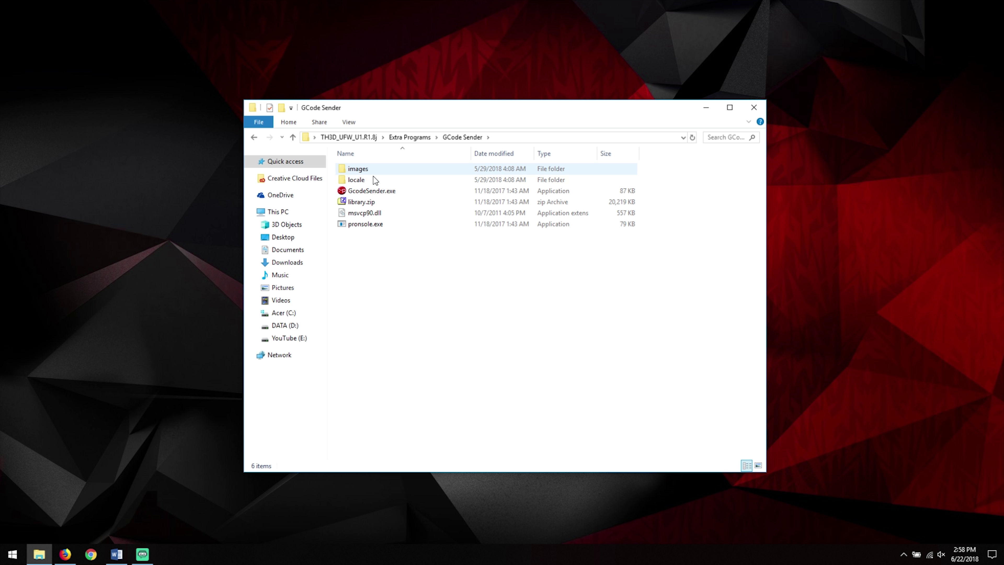
double_click(373, 192)
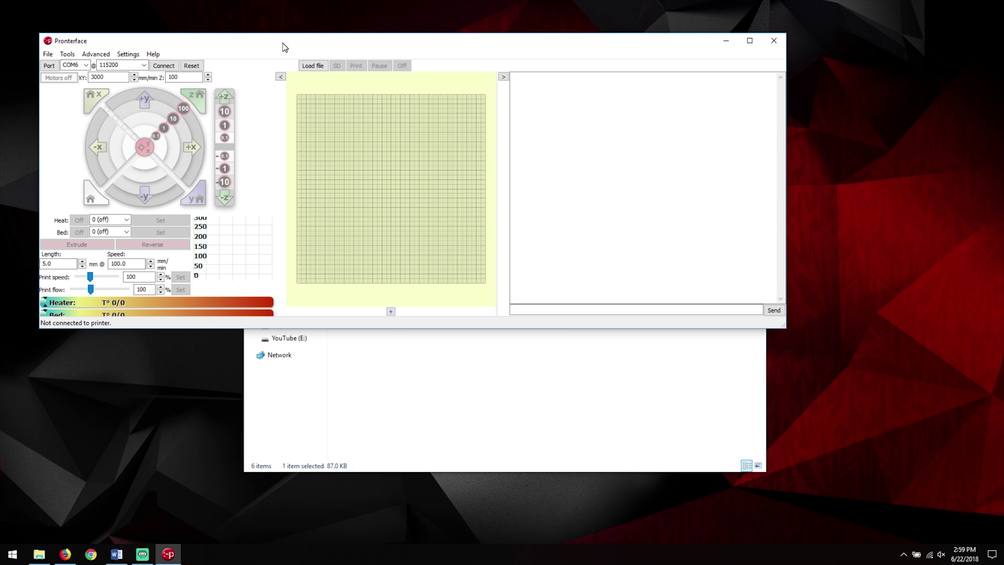
left_click_drag(282, 43, 331, 90)
Step: Connect to the printer on COM3 at 115200 baud, then clear the marked M92 line from the log
left_click(594, 348)
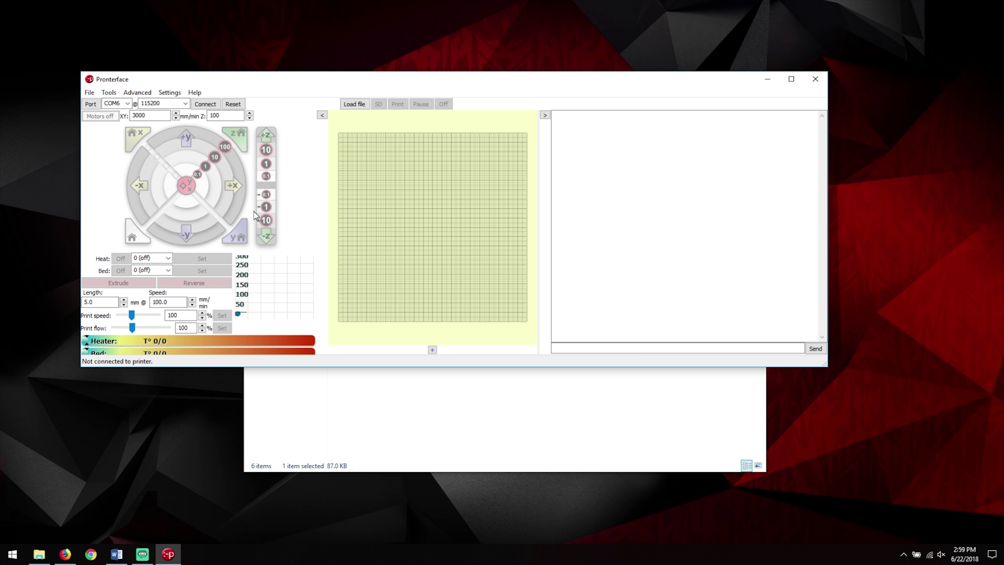
left_click(128, 104)
left_click(114, 140)
left_click(205, 104)
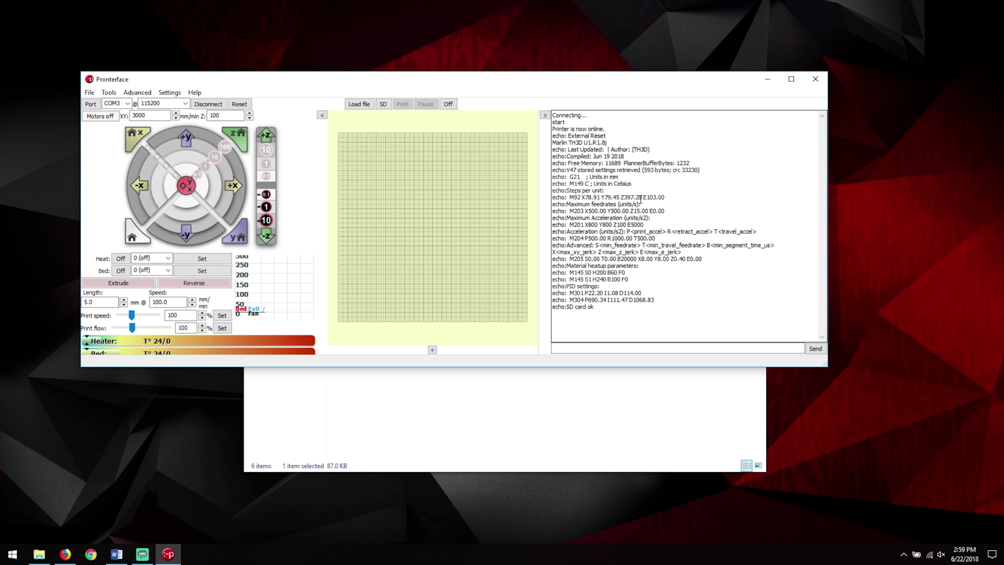
left_click_drag(665, 197, 565, 195)
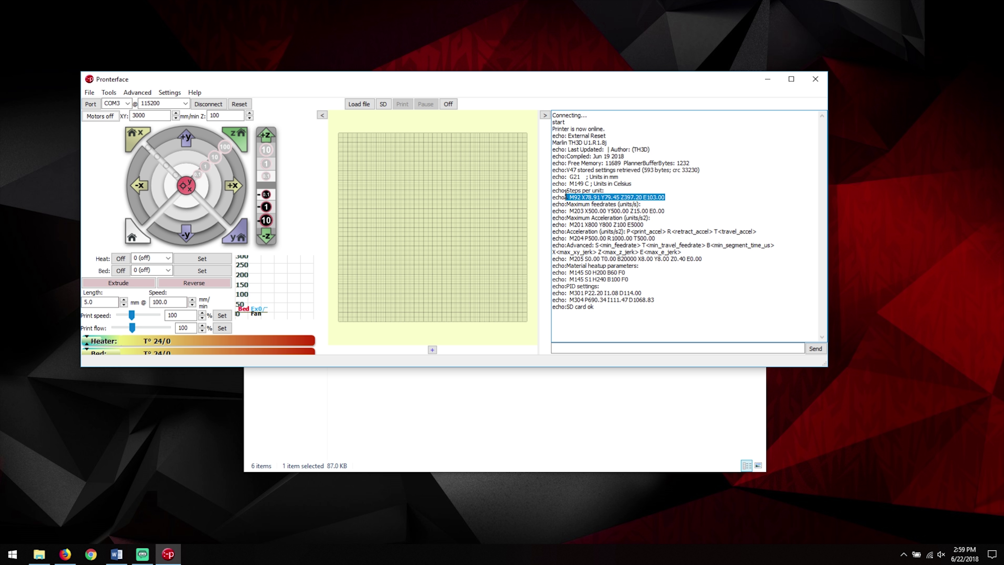
left_click(615, 283)
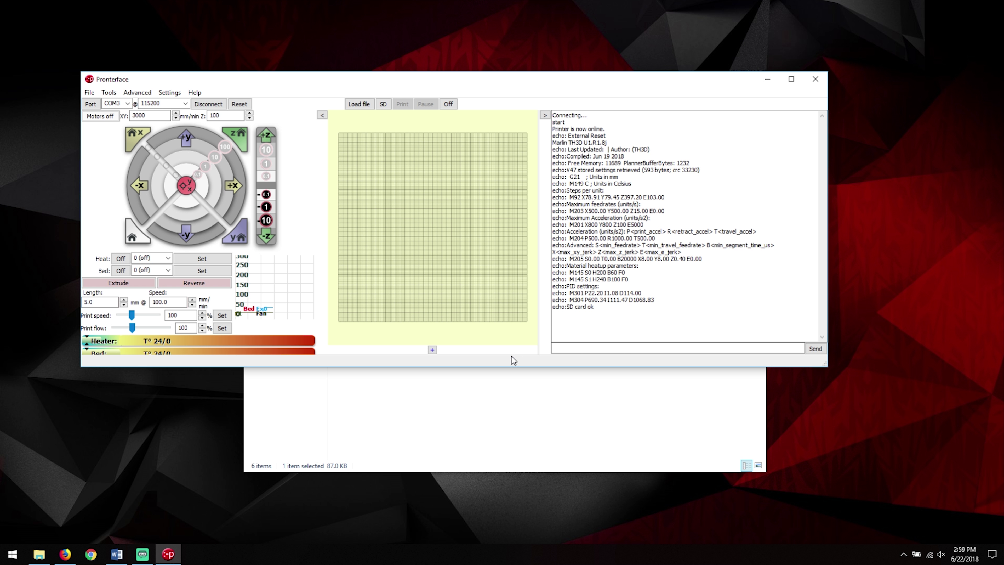
Step: Enter and send the autotune command M303 S215 C10 from the command box
left_click(574, 348)
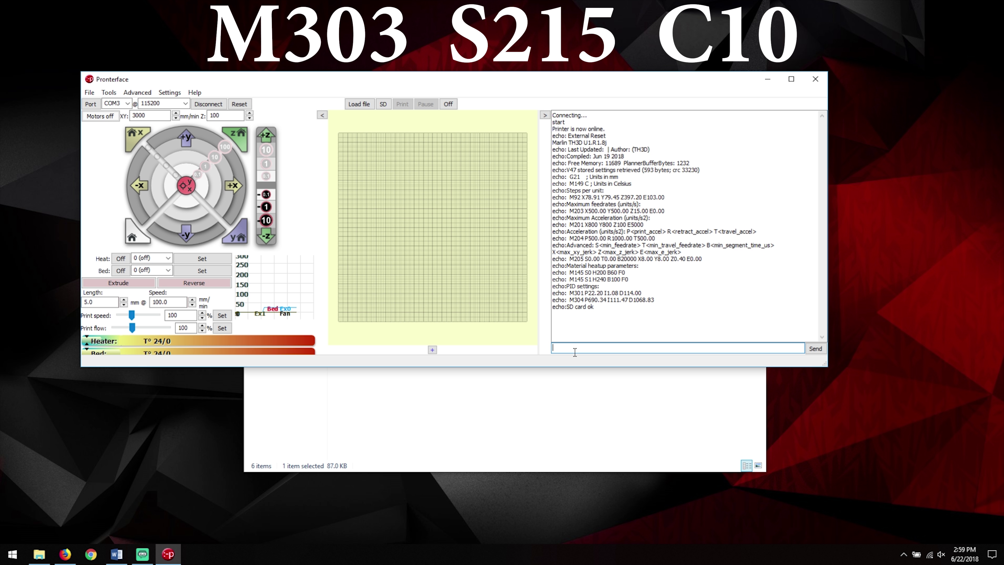
type("M303 S215")
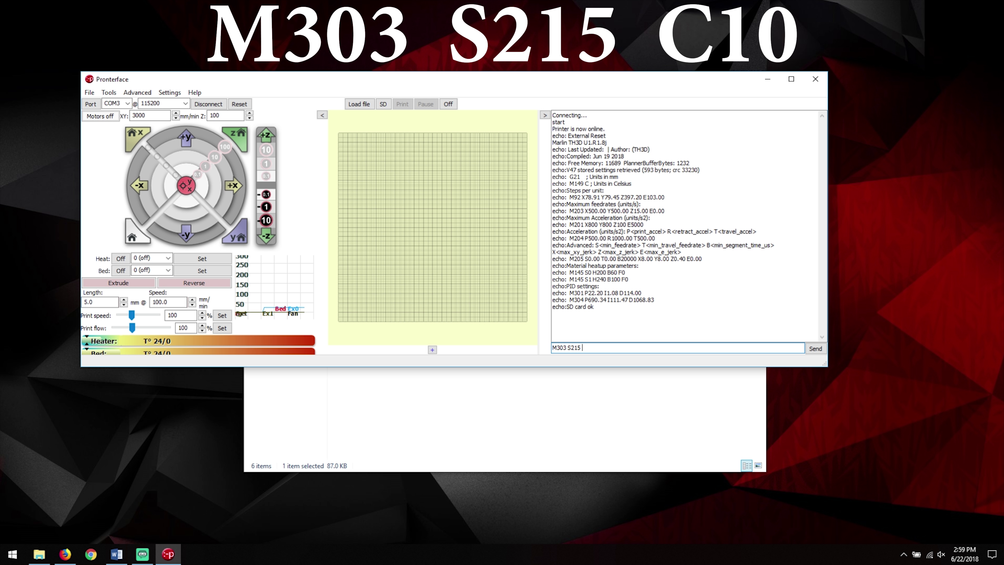
type(" C10")
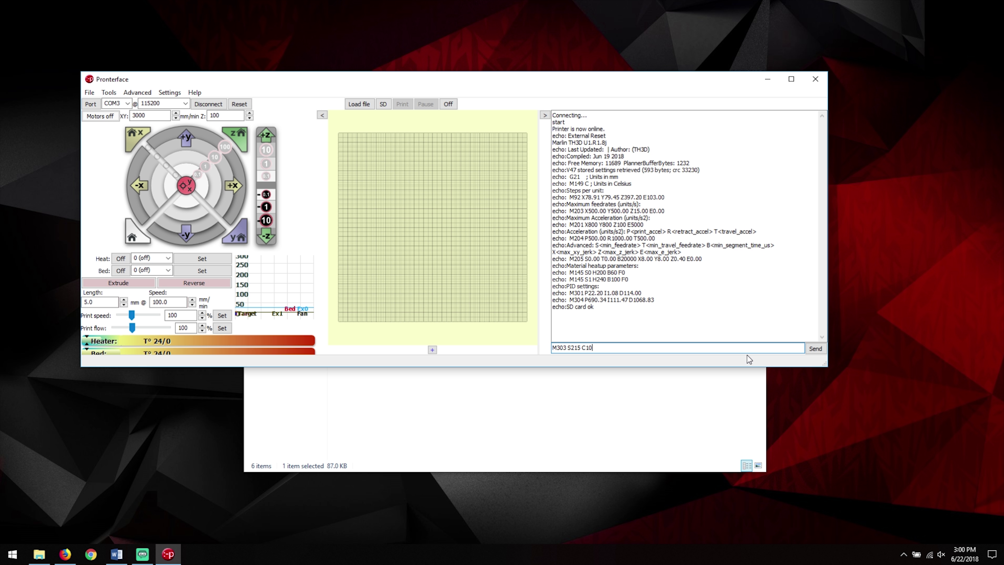
key("Return")
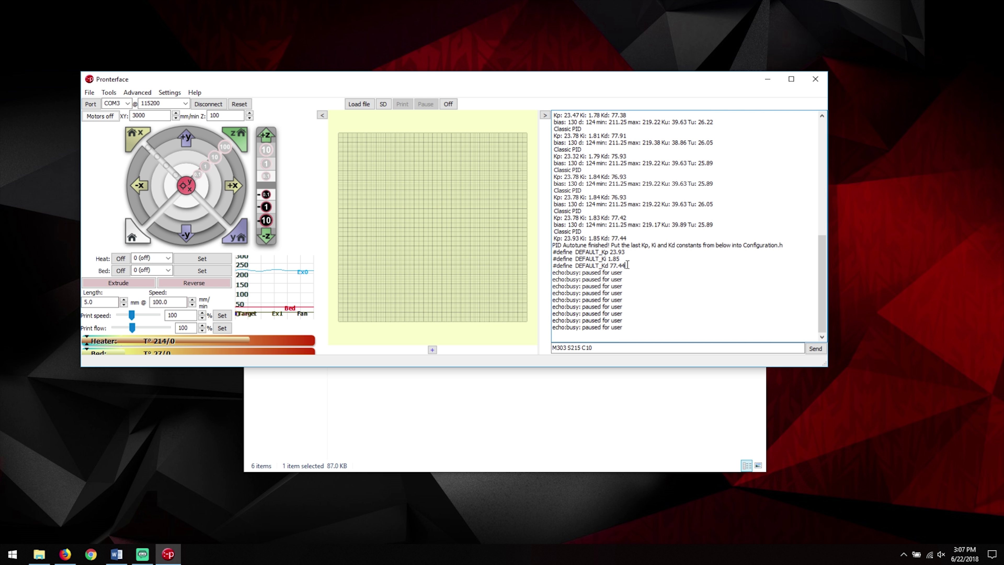
Step: Select the suggested DEFAULT_Kp 23.93, Ki 1.85 and Kd 77.44 lines in the console
left_click_drag(627, 254, 601, 244)
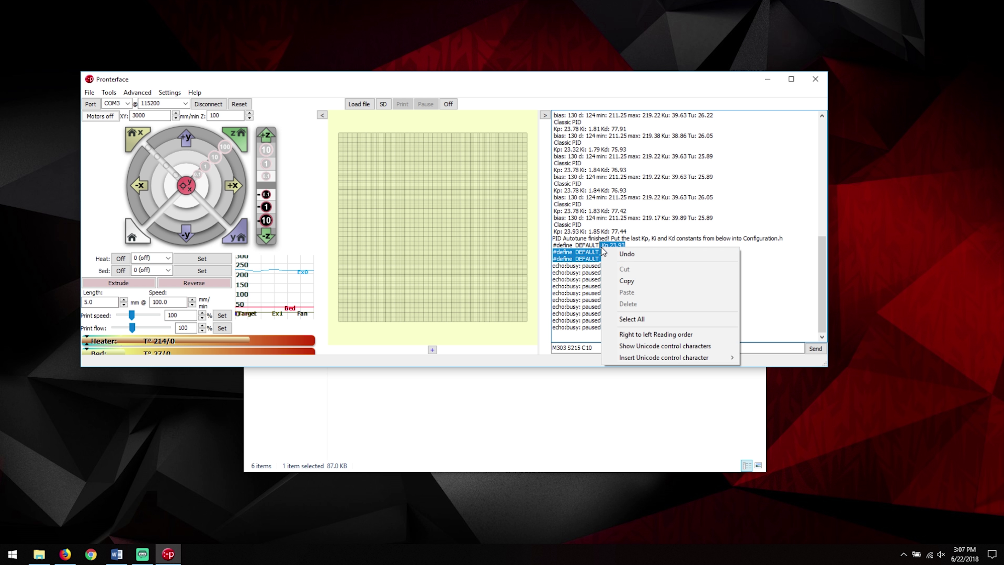
Step: Copy the Kp, Ki and Kd lines and erase M303 S215 C10 from the entry box
right_click(601, 242)
left_click(629, 280)
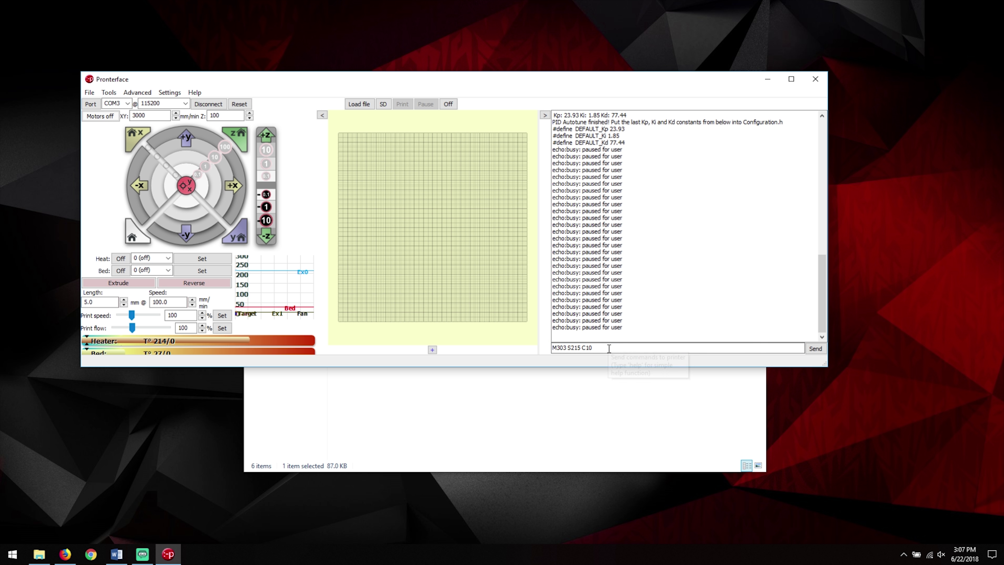
key("BackSpace")
key("BackSpace")
key("BackSpace")
key("BackSpace")
key("BackSpace")
key("BackSpace")
key("BackSpace")
key("BackSpace")
key("BackSpace")
key("BackSpace")
key("BackSpace")
key("BackSpace")
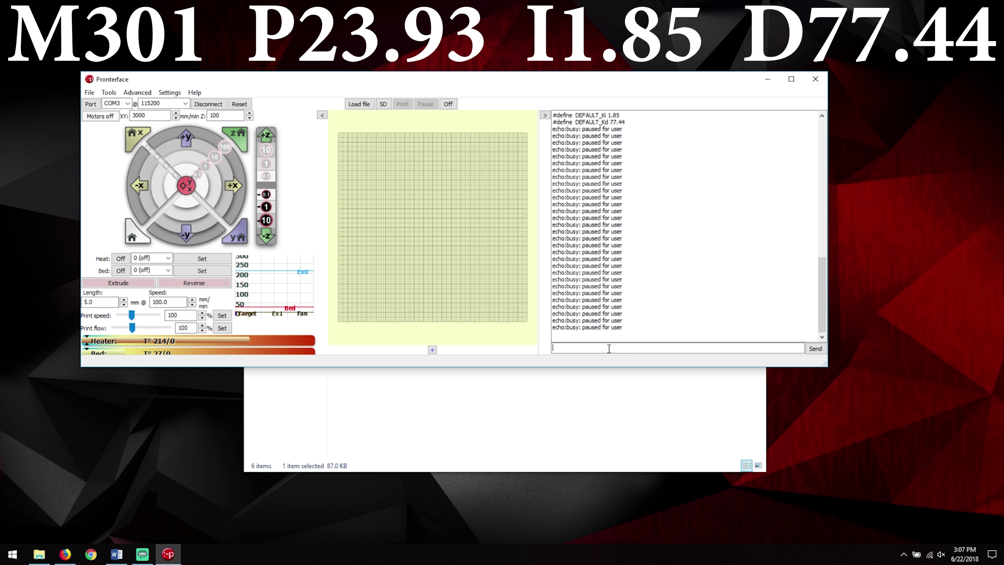
Step: Send M301 P23.93 I1.85 D77.44 to apply the new hotend PID values
type("M301")
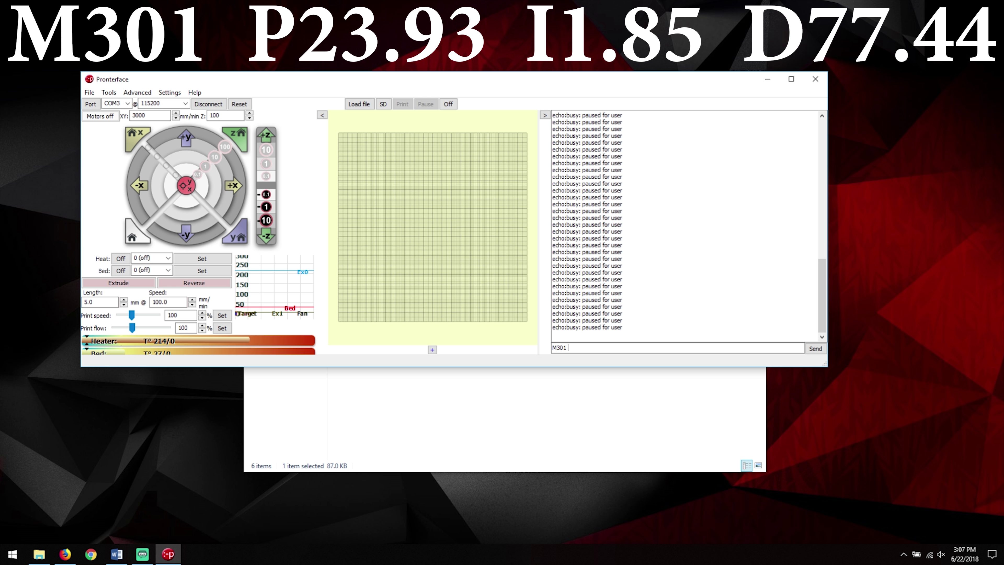
type(" P23.93 I1.85 D77.44")
key("Return")
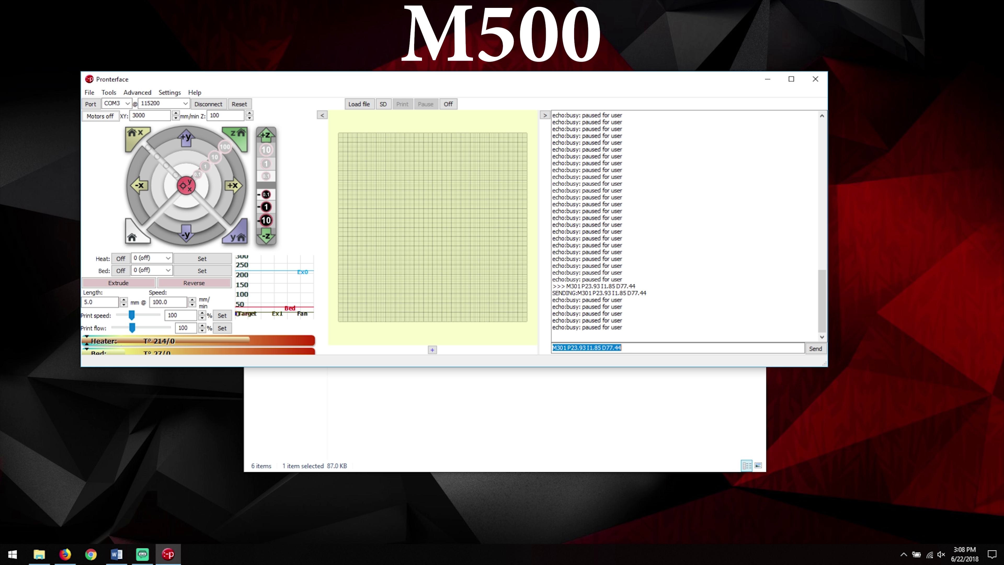
Step: Send M500 to write the new PID values to EEPROM
type("M500")
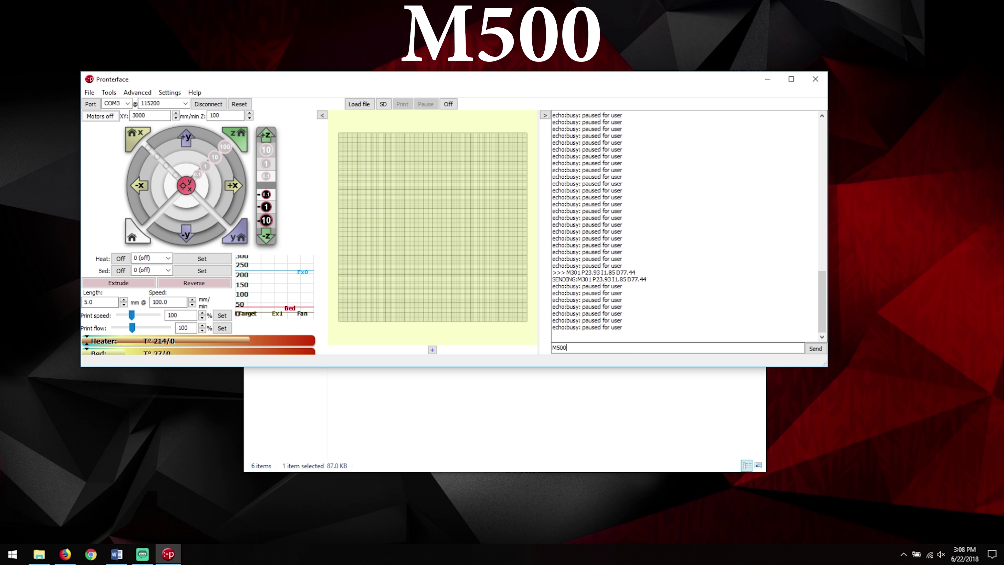
key("Return")
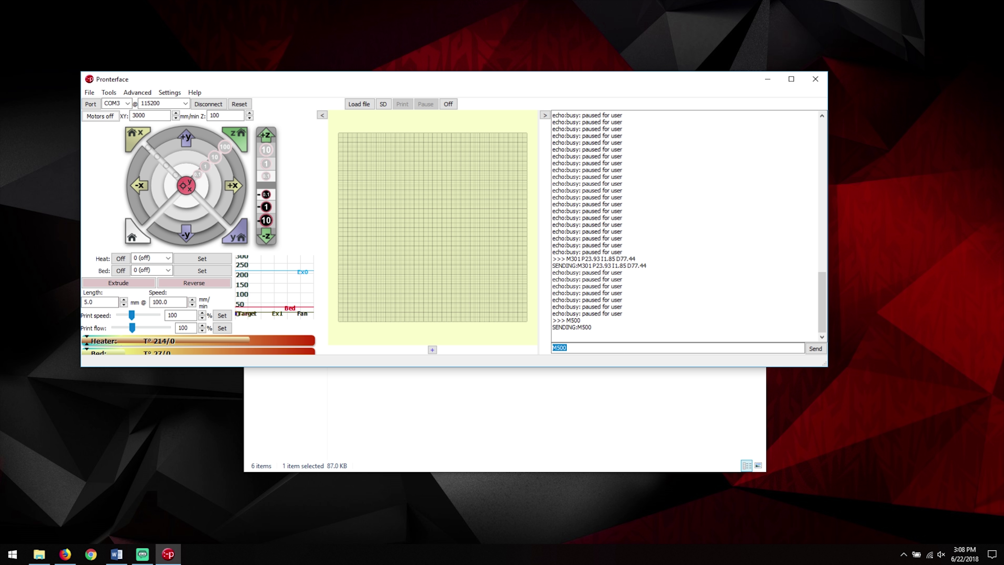